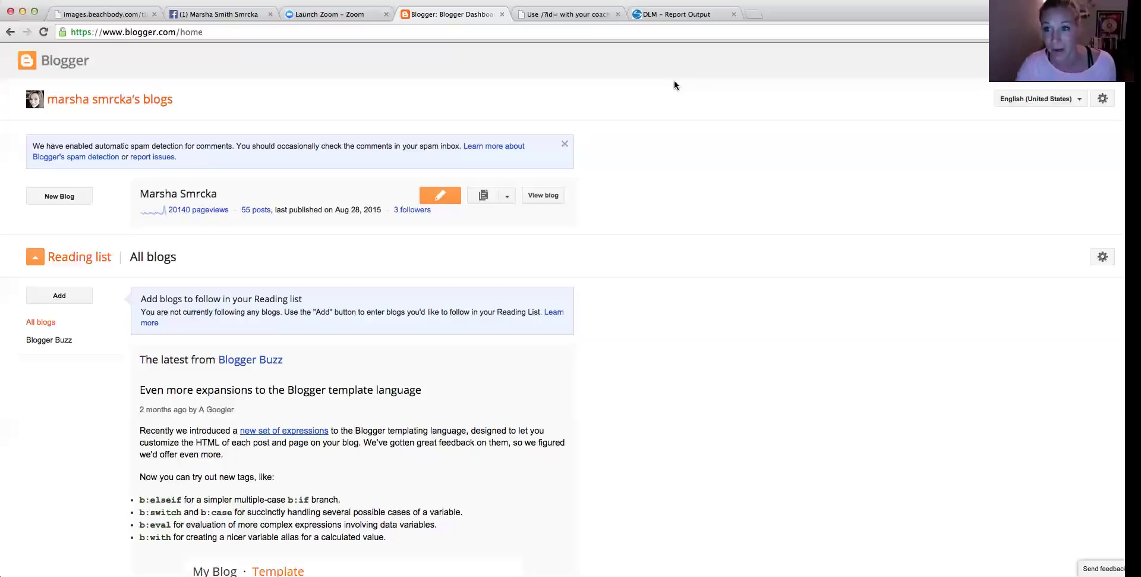
# - Create a new blog post titled "Week 3: Body Beast/ 21Day Fix Extreme Progress"
pyautogui.click(443, 197)
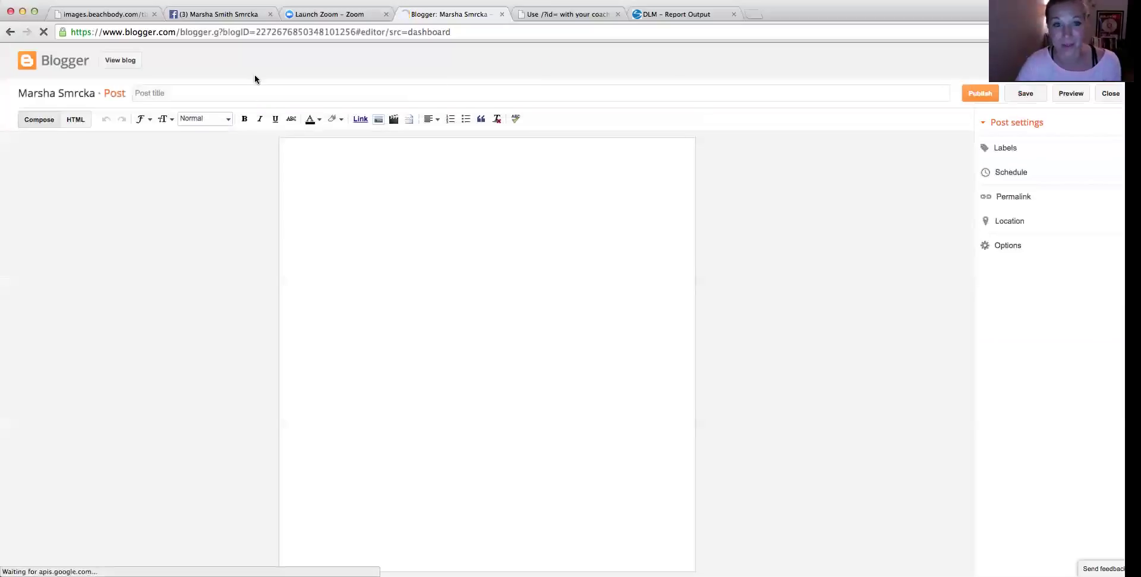
pyautogui.click(180, 92)
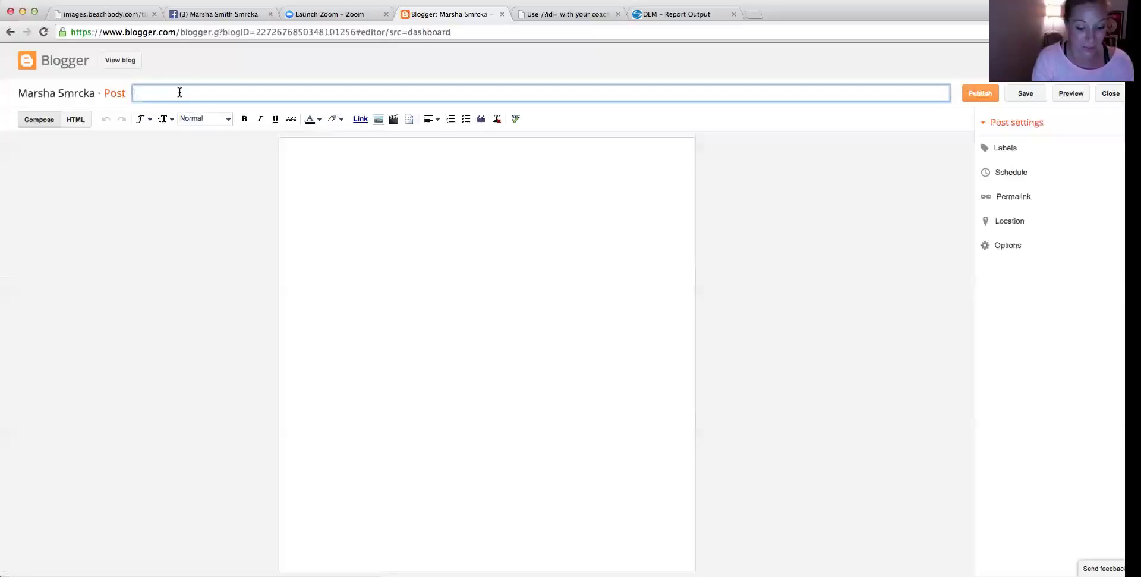
pyautogui.write('Weekly')
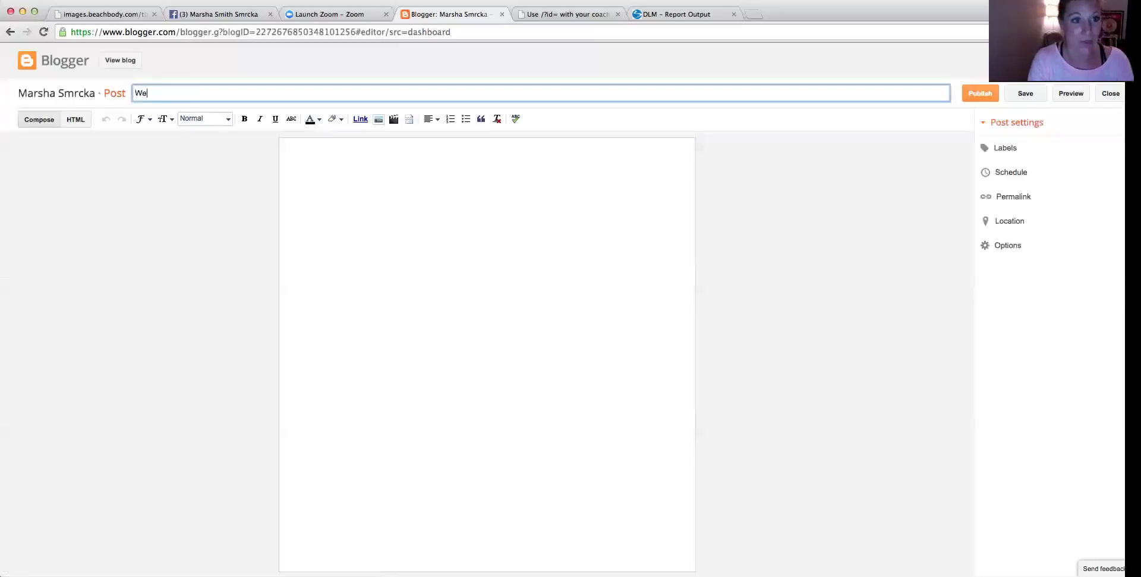
pyautogui.press('BackSpace')
pyautogui.press('BackSpace')
pyautogui.press('BackSpace')
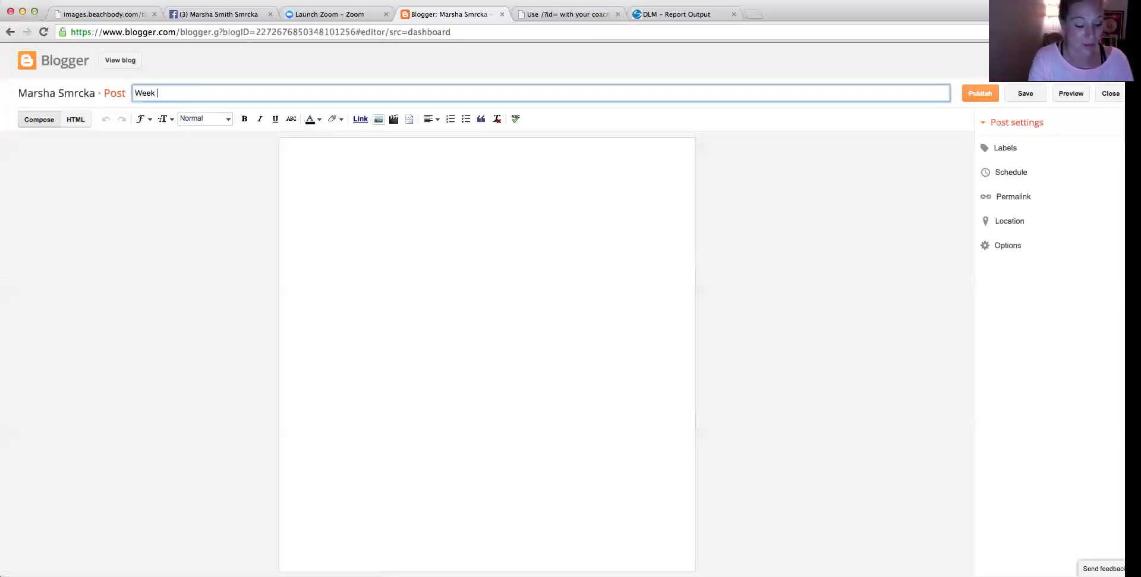
pyautogui.write('k 3: Bod')
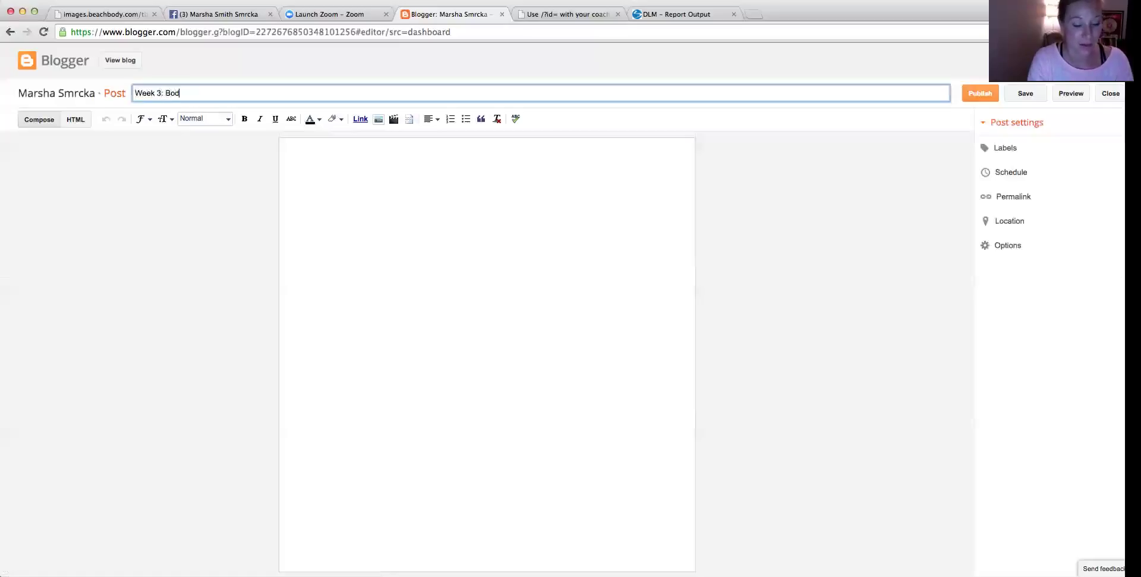
pyautogui.write('y Beast')
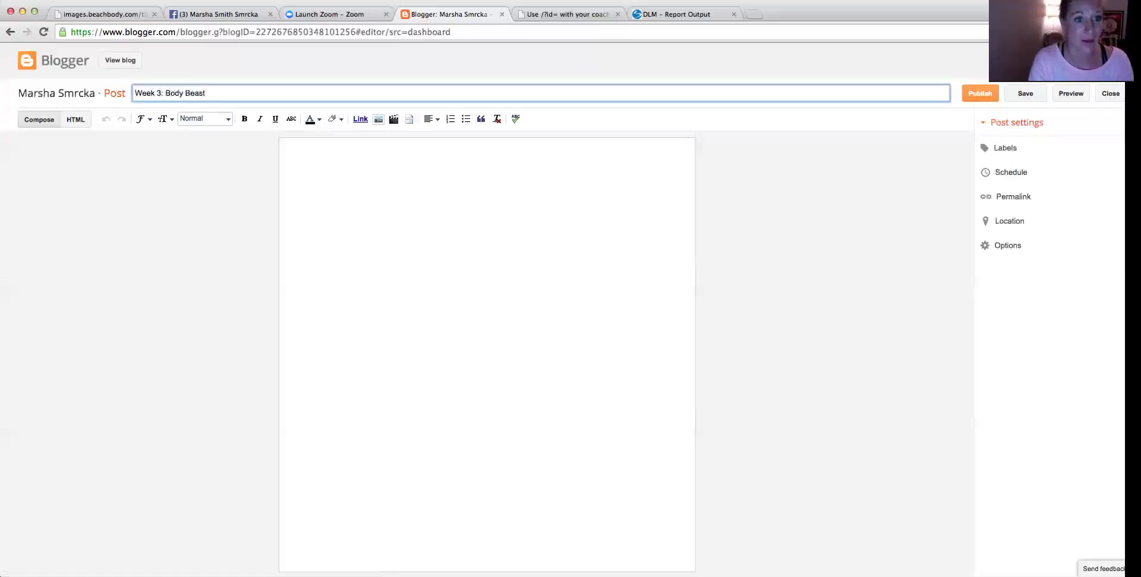
pyautogui.write('/ 21D')
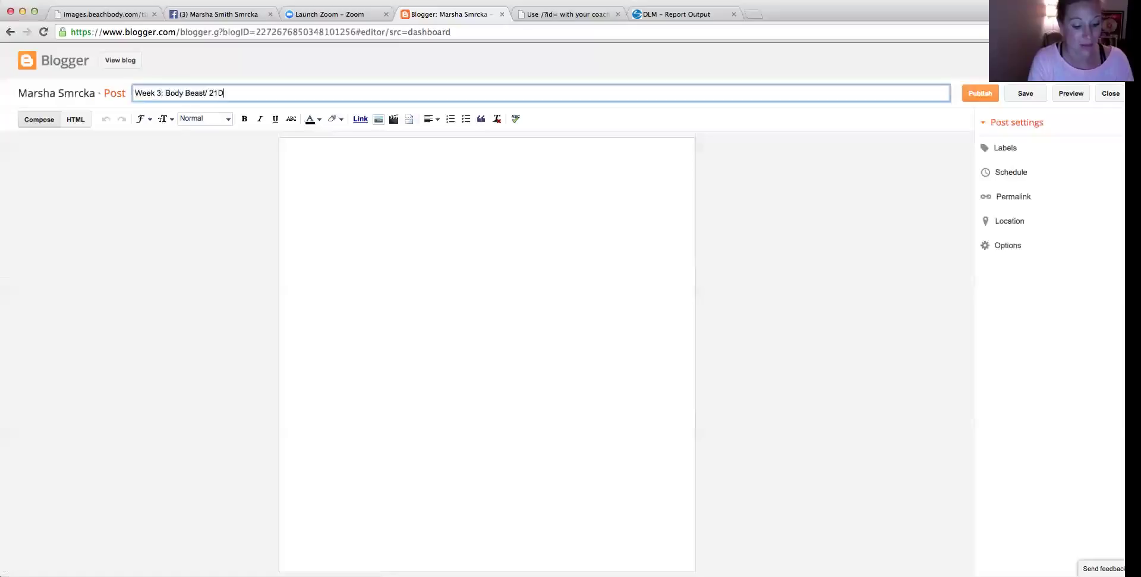
pyautogui.write('ay Fix Extre')
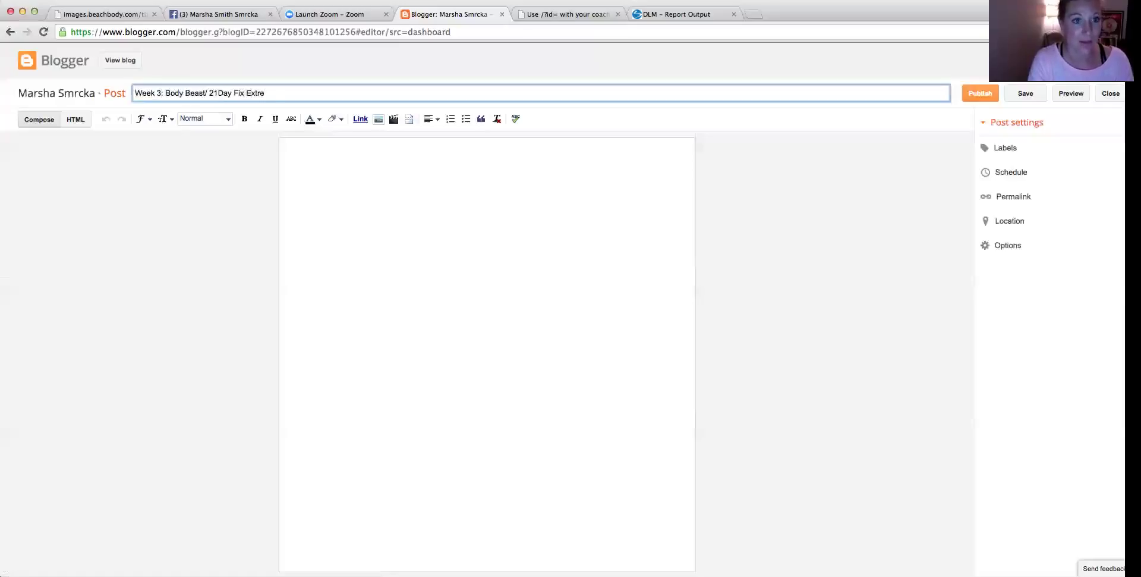
pyautogui.write('me Progress')
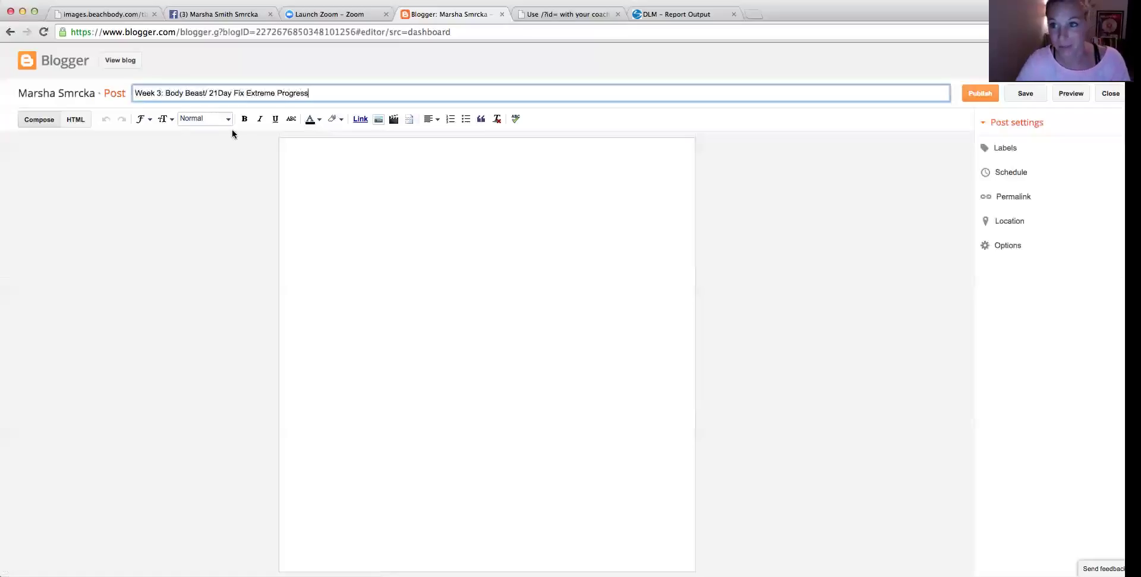
# - Write the sample text "sdlkfs jdfaksjka Performance Line, Energize" in the post body
pyautogui.click(338, 173)
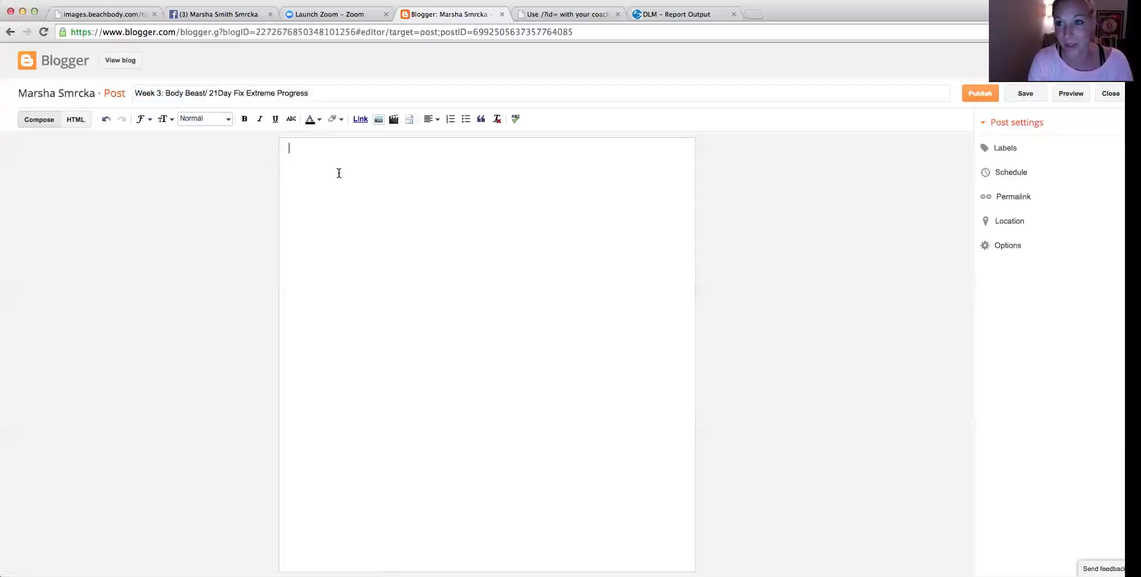
pyautogui.write('sdlkfs  jdfaksjka')
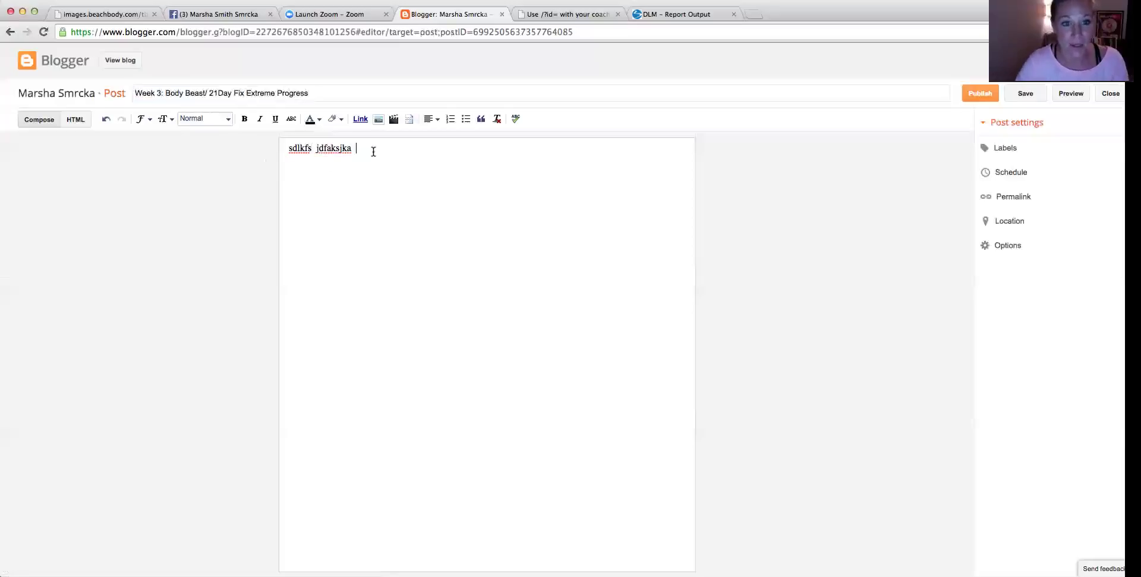
pyautogui.write(' Perform')
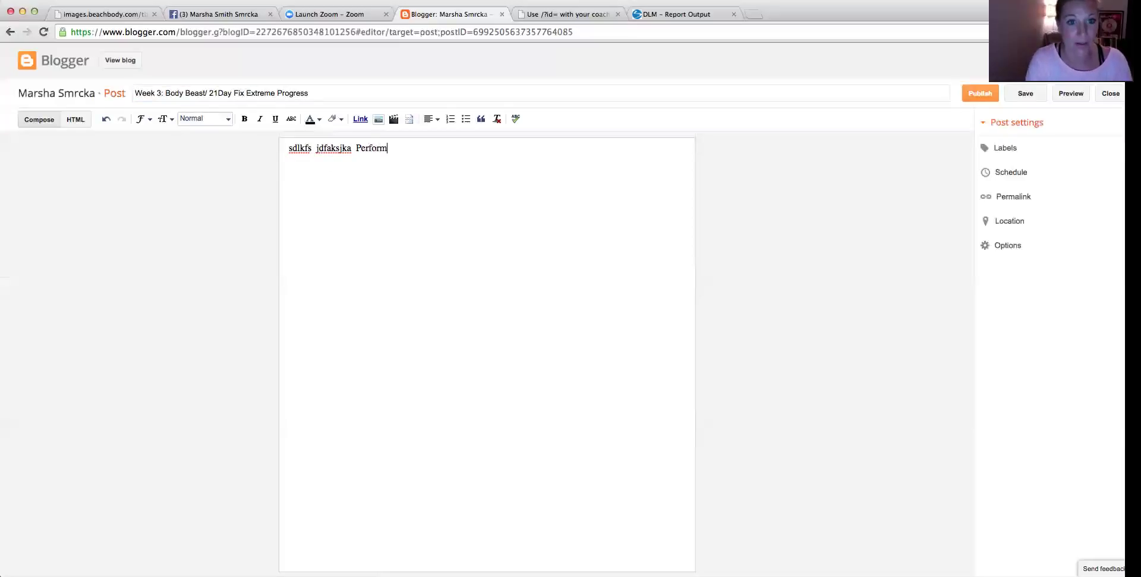
pyautogui.write('ance Lind')
pyautogui.write(', Ene')
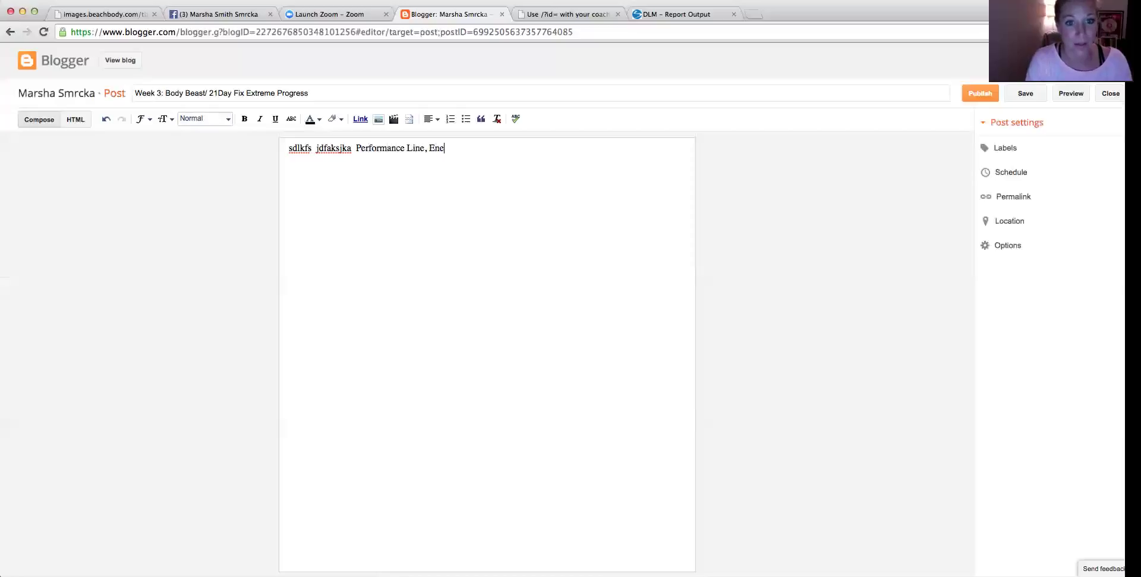
pyautogui.write('rgize')
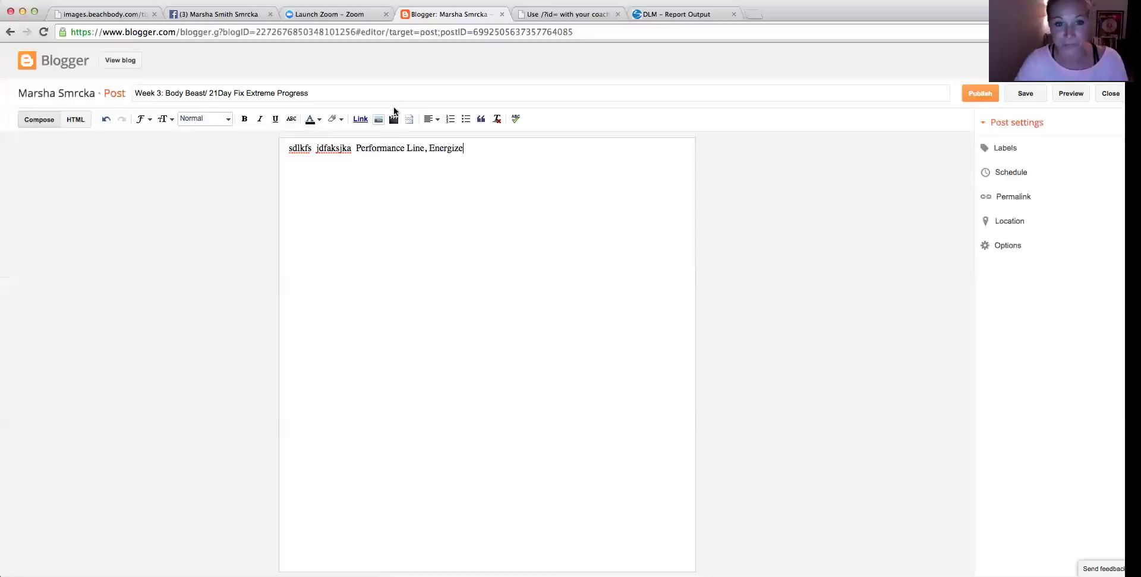
# - Open the link settings for the word "Energize" in the post body
pyautogui.moveTo(430, 148); pyautogui.dragTo(470, 148)
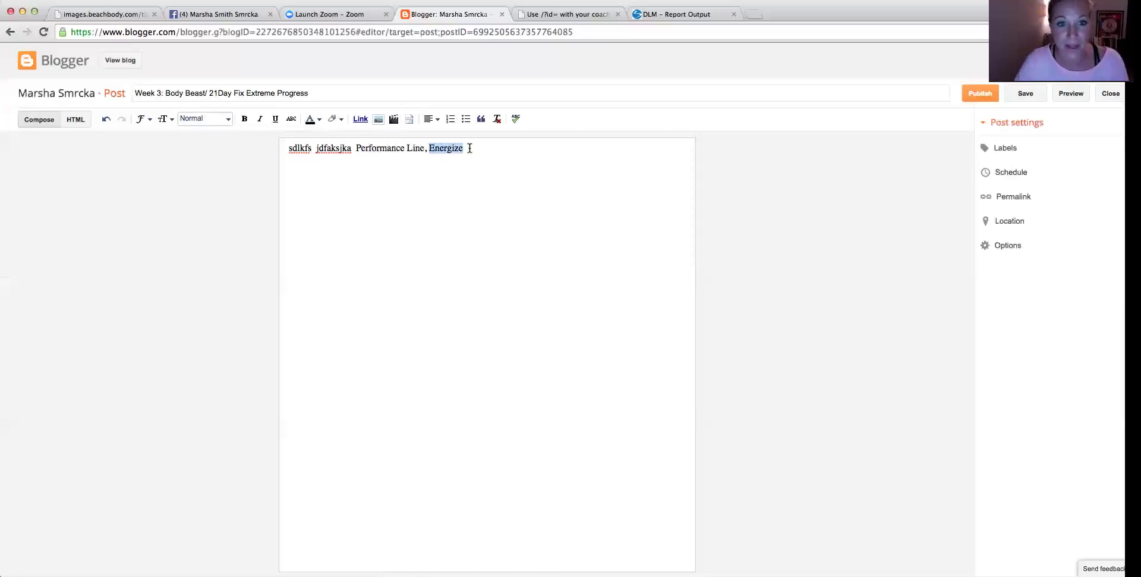
pyautogui.click(360, 119)
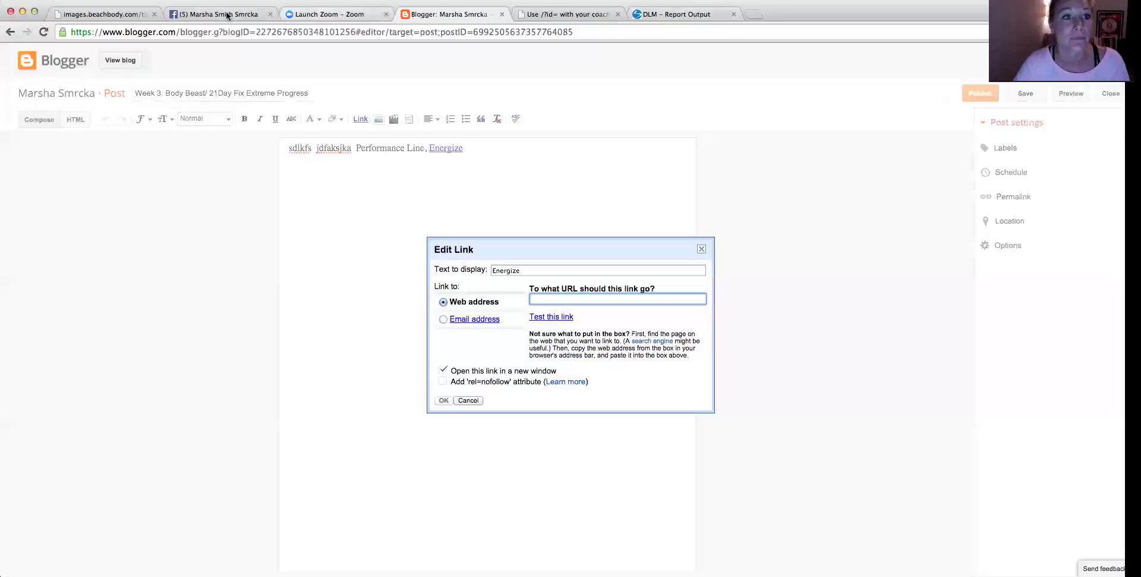
# - Check the coach number in the DLM report, and examine the coach details form and product link categories on CoachingCodes.com
pyautogui.click(698, 13)
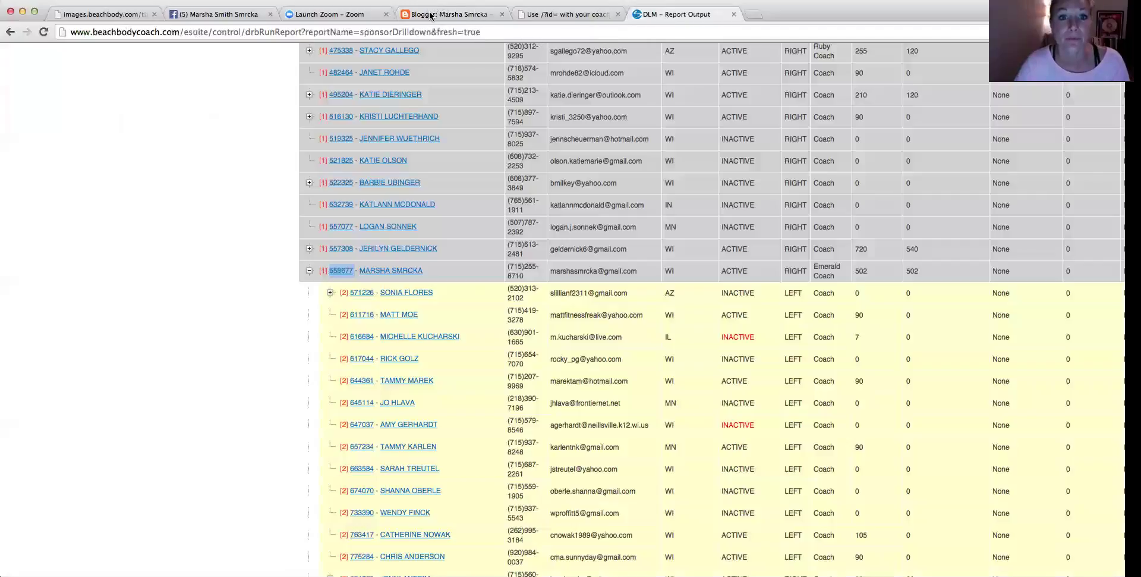
pyautogui.click(559, 15)
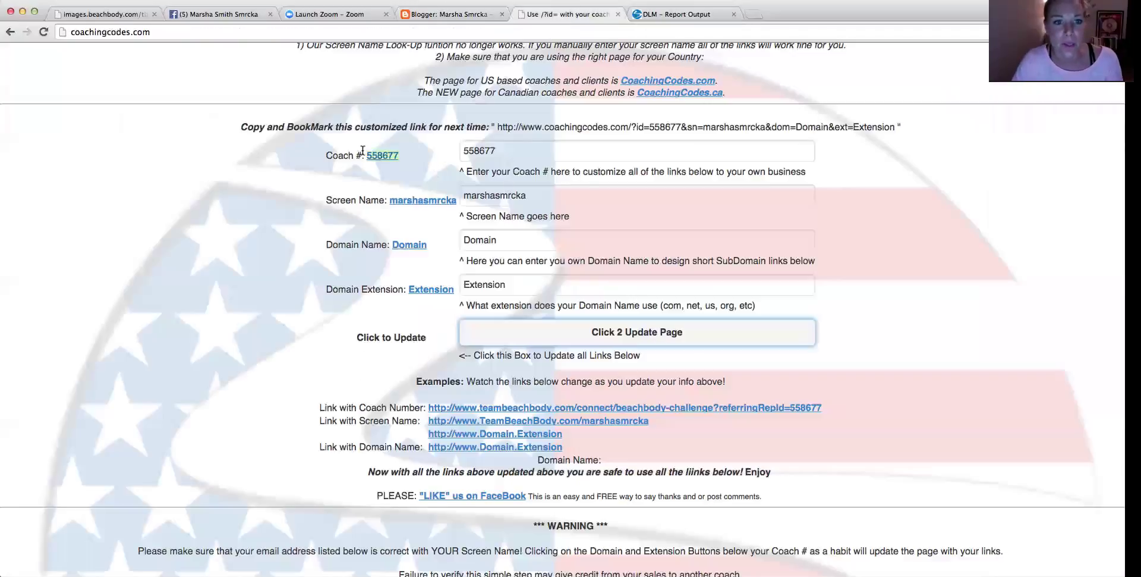
pyautogui.scroll(4, 407, 149)
pyautogui.scroll(12, 407, 154)
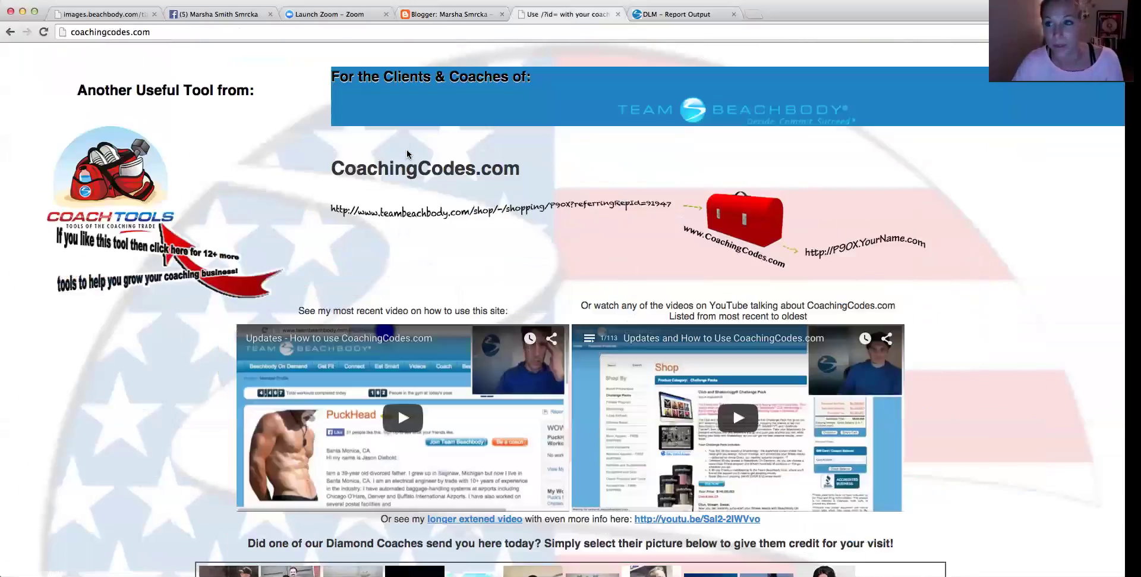
pyautogui.scroll(-7, 406, 153)
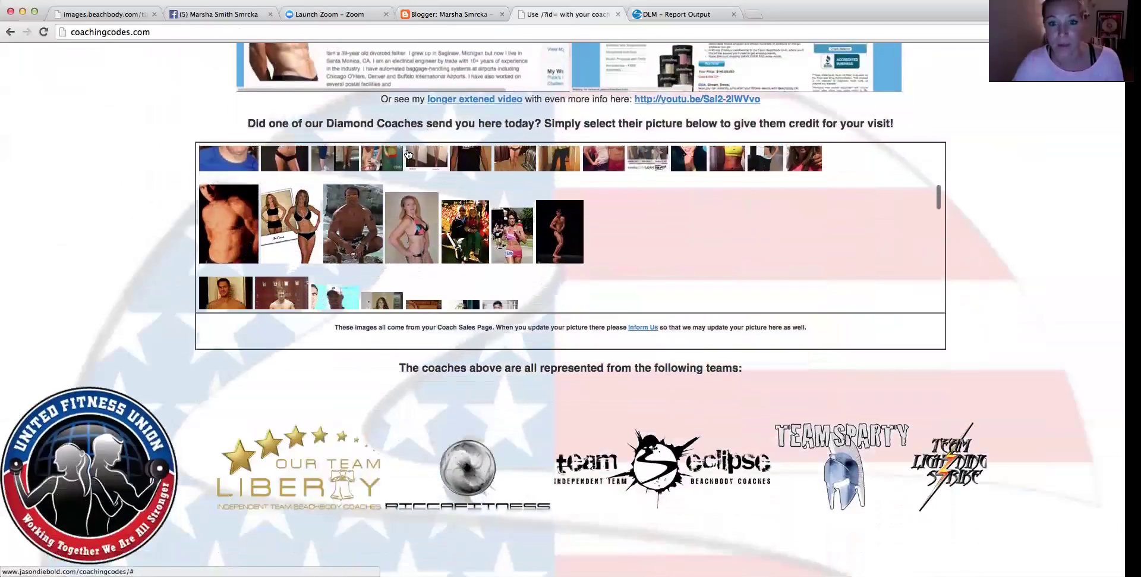
pyautogui.scroll(-3, 408, 154)
pyautogui.scroll(-10, 161, 171)
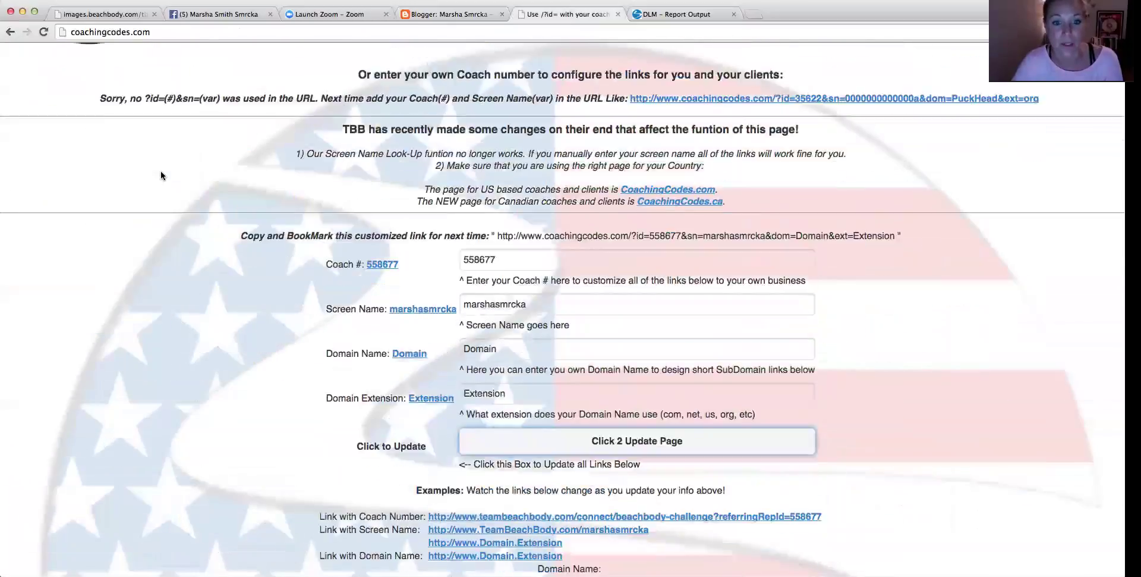
pyautogui.scroll(-2, 160, 170)
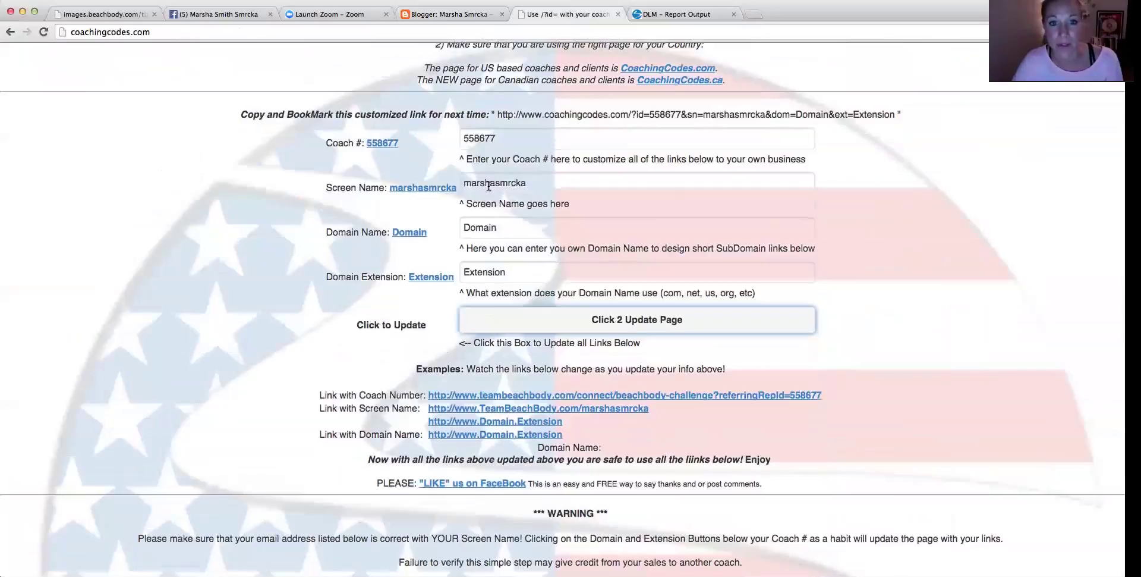
pyautogui.scroll(-1, 535, 298)
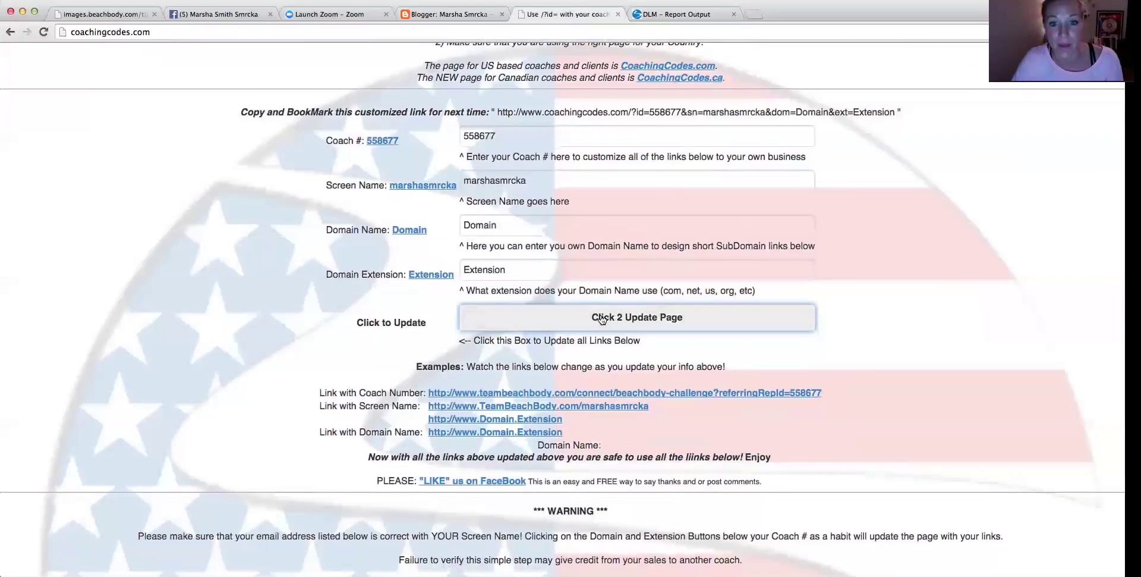
pyautogui.scroll(-7, 348, 297)
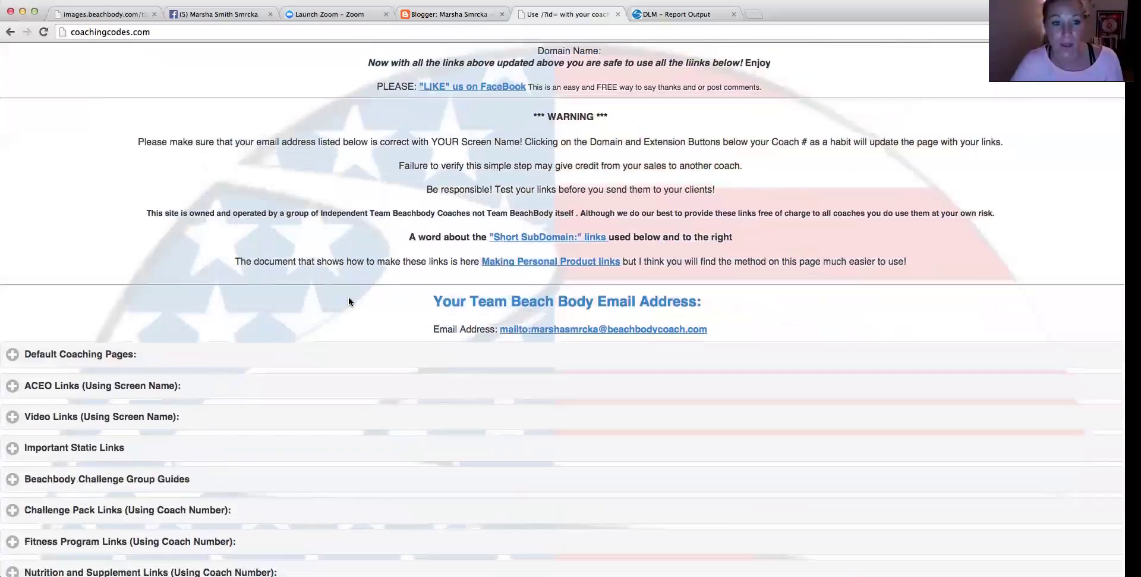
pyautogui.scroll(-4, 349, 298)
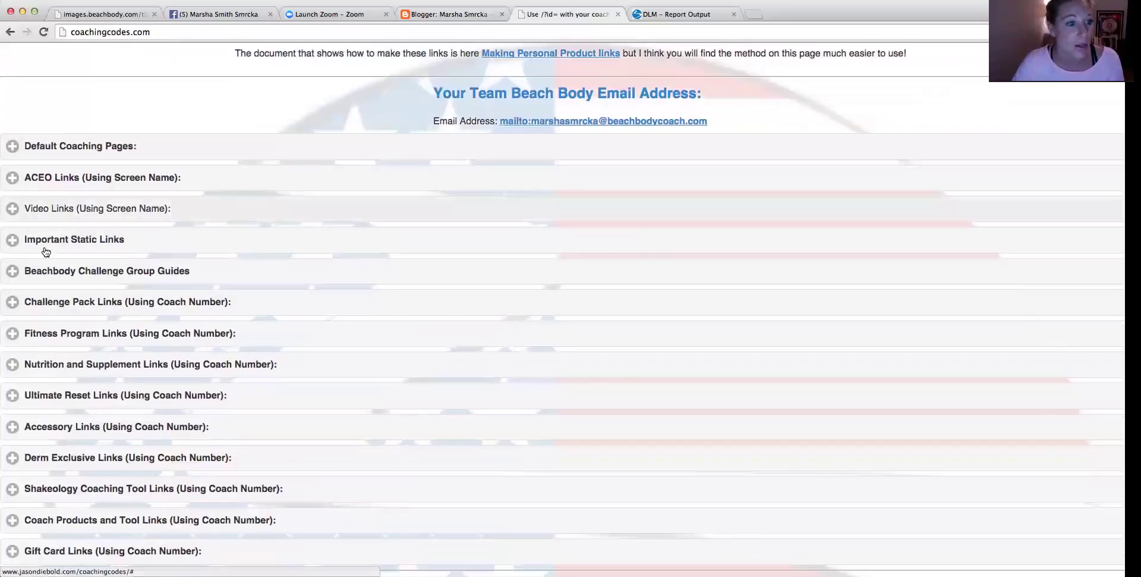
pyautogui.scroll(-1, 65, 342)
pyautogui.scroll(-3, 65, 341)
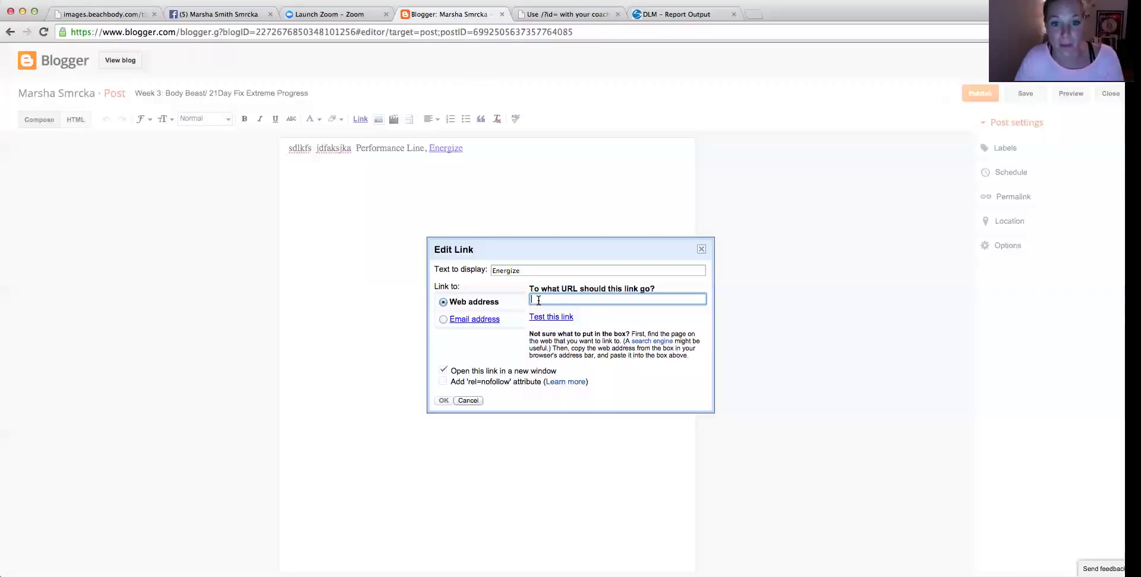
# - Link "Energize" in the Blogger post to the teambeachbody.com BBPEnergize shopping page, including the coach's referral ID
pyautogui.write('http://www.teambeachbody.com/shop/-/shopping/BBPEnergize?referringRepId=558677')
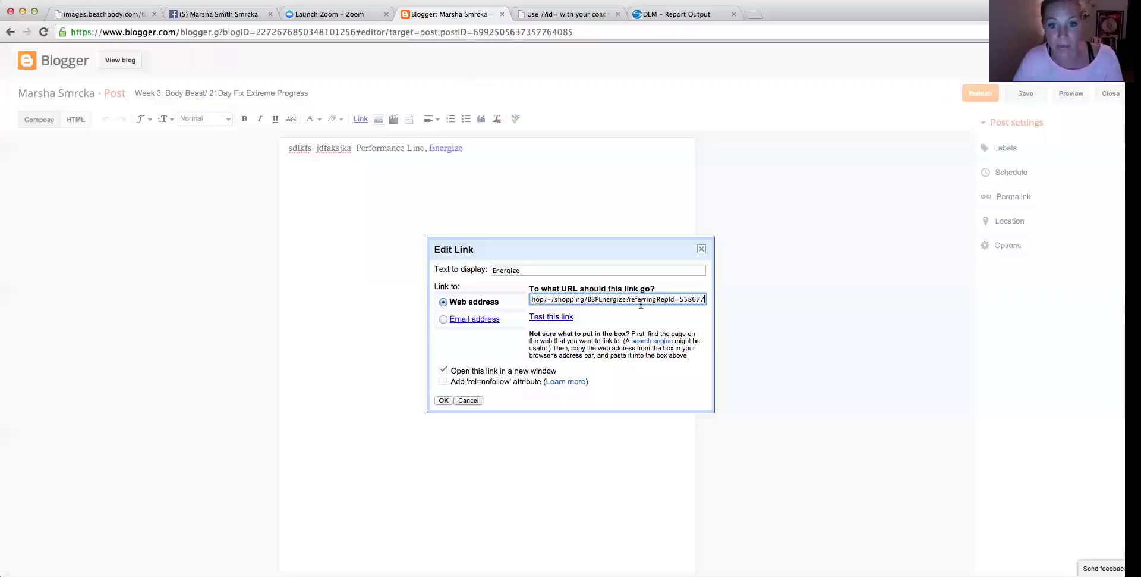
pyautogui.click(444, 401)
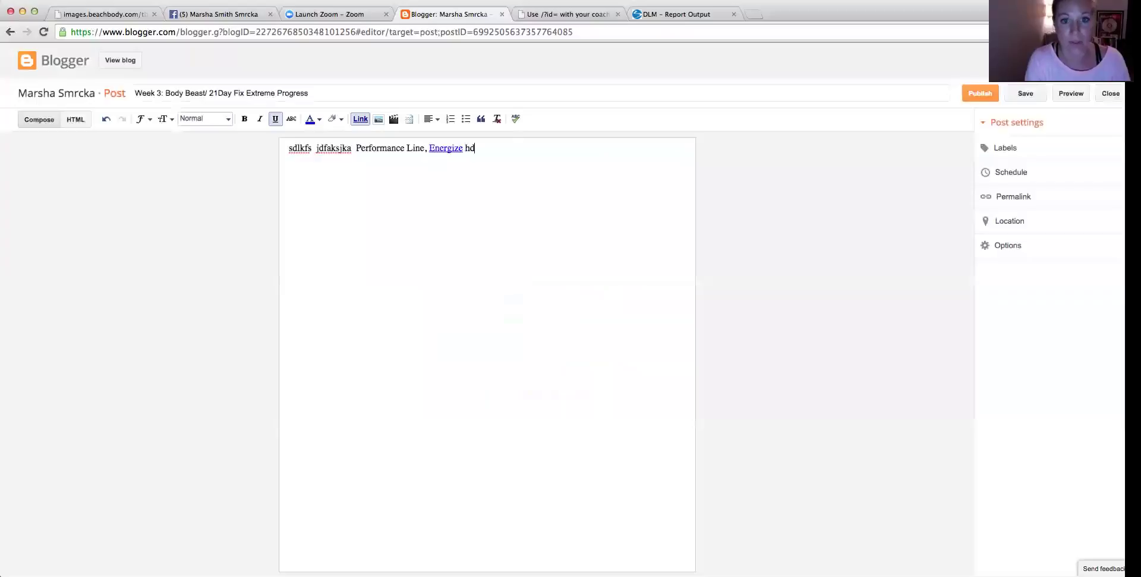
# - Add the filler text "hds djkdjf dkjfa;ldkj" after the link and a separate paragraph "kfladkf", followed by a new line
pyautogui.write('s djkdjf')
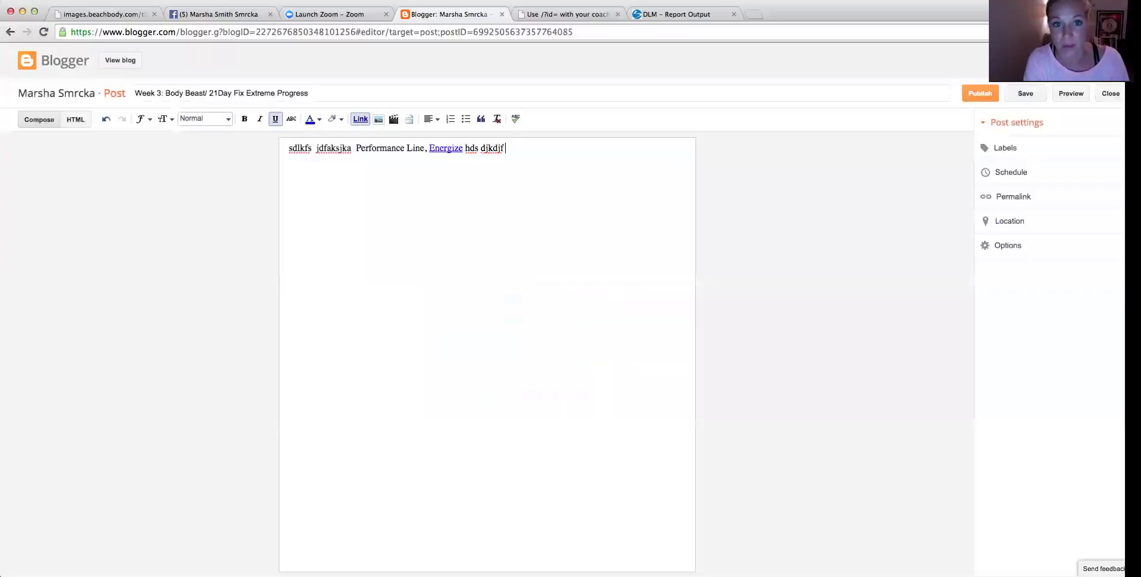
pyautogui.write(' dkjfa;ldkj')
pyautogui.press('Return')
pyautogui.press('Return')
pyautogui.write('kf')
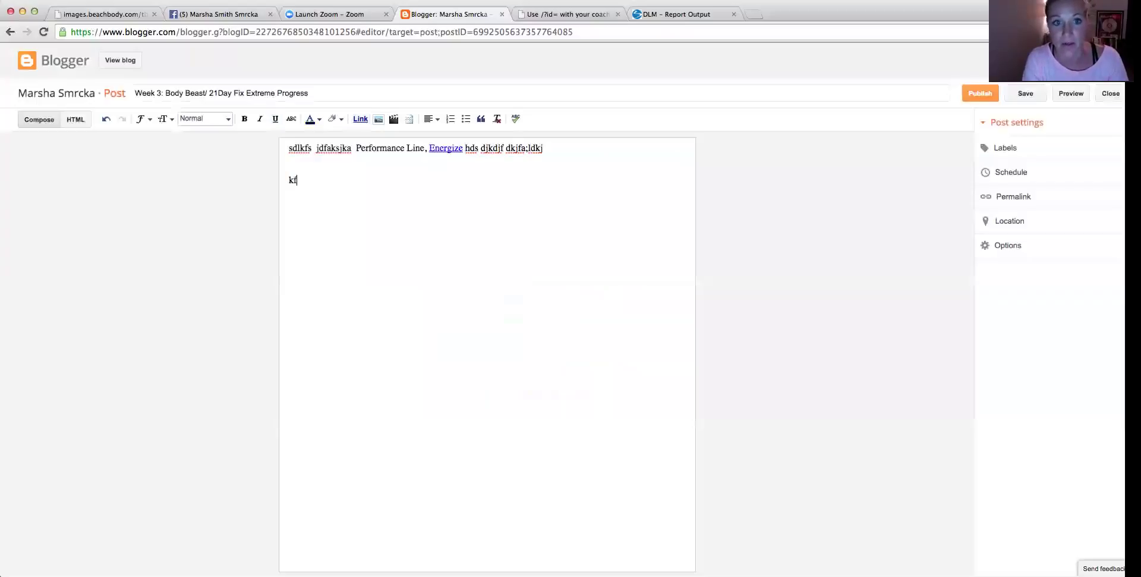
pyautogui.write('ladkf')
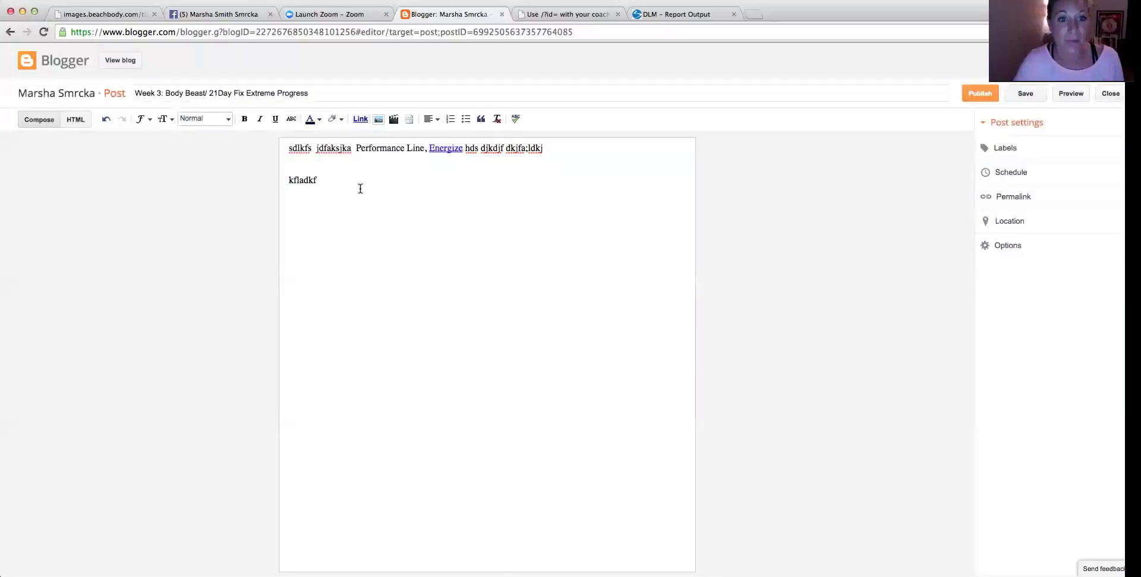
pyautogui.press('Return')
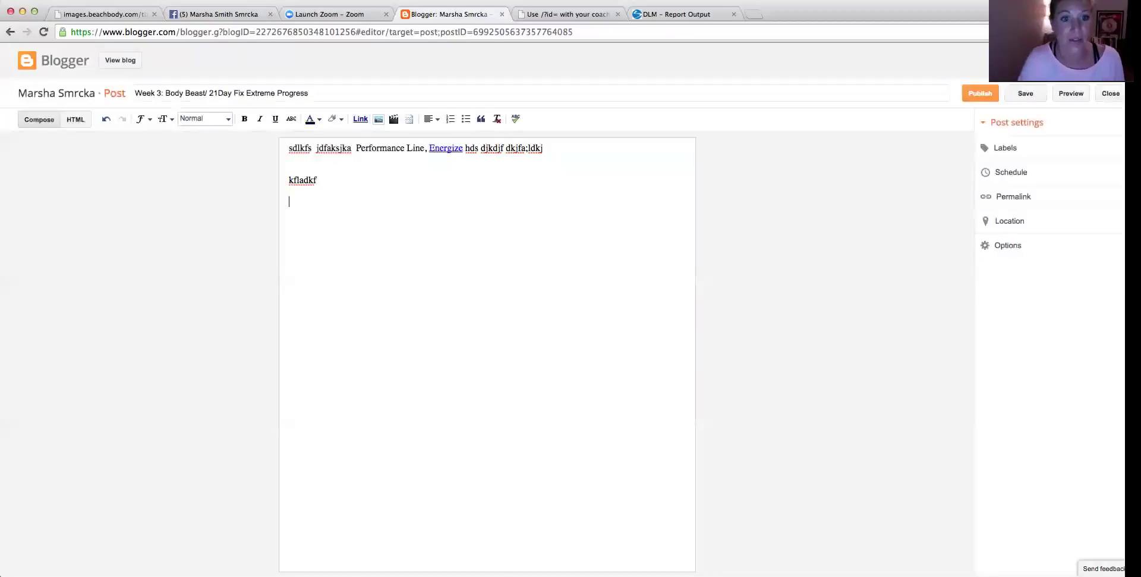
# - Review the upload sources for inserting an image and for inserting a video, closing each dialog without adding a file
pyautogui.click(378, 120)
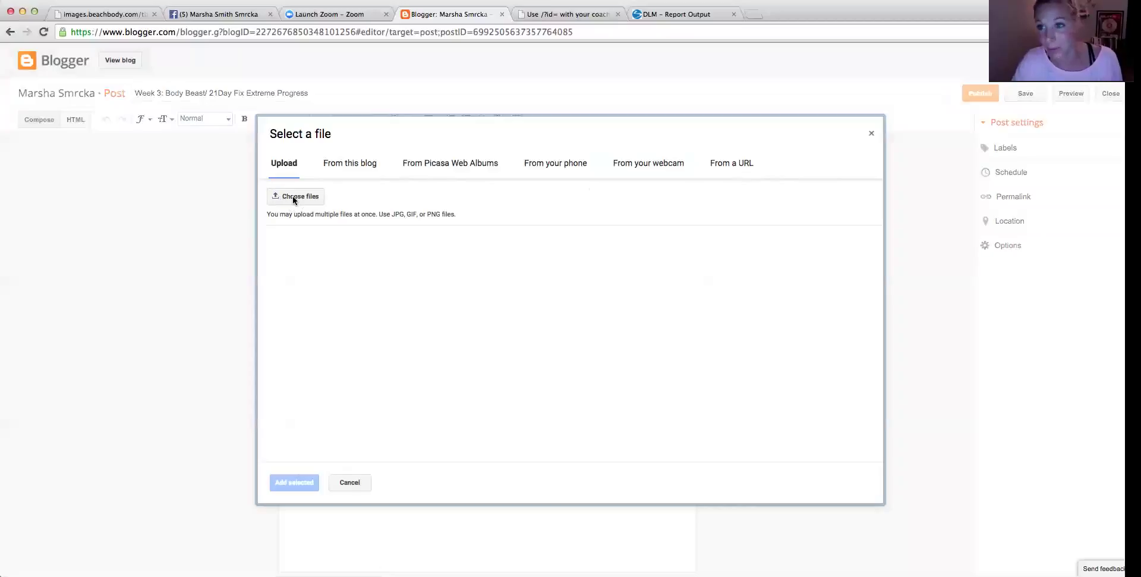
pyautogui.click(872, 133)
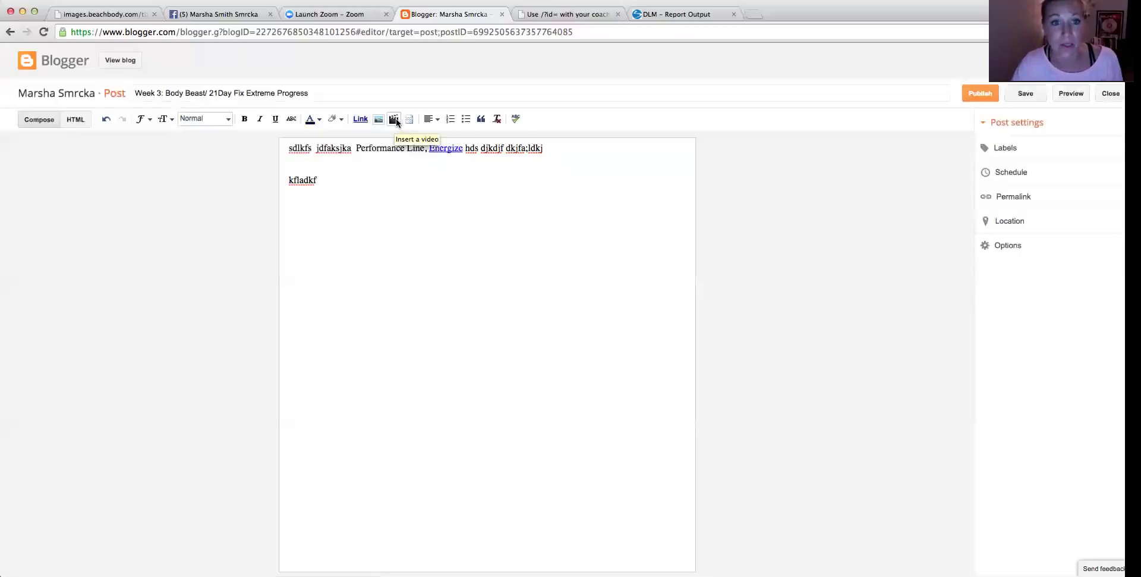
pyautogui.click(394, 120)
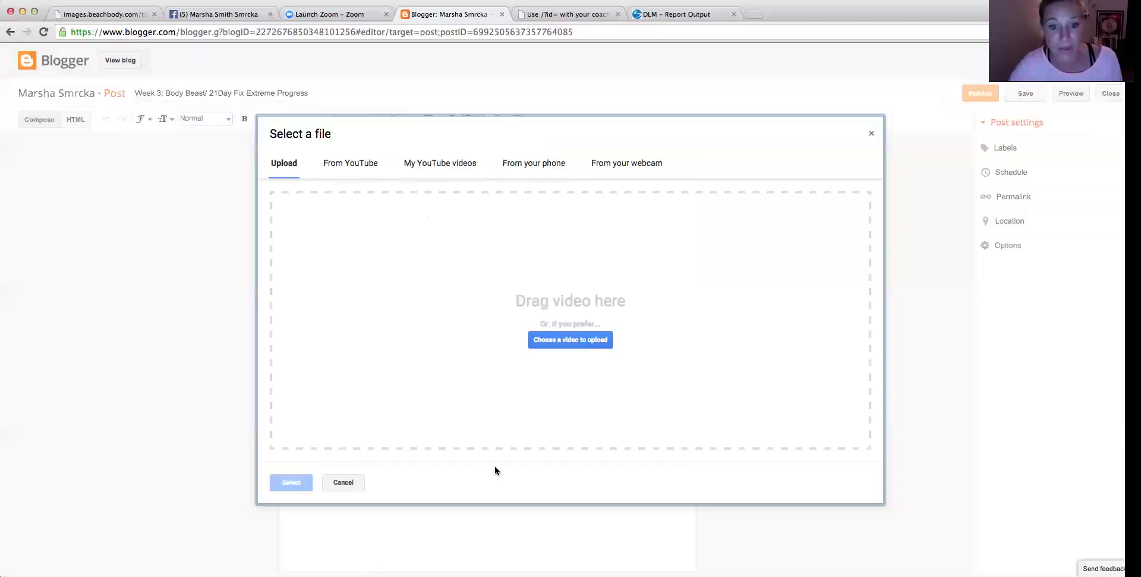
pyautogui.click(871, 133)
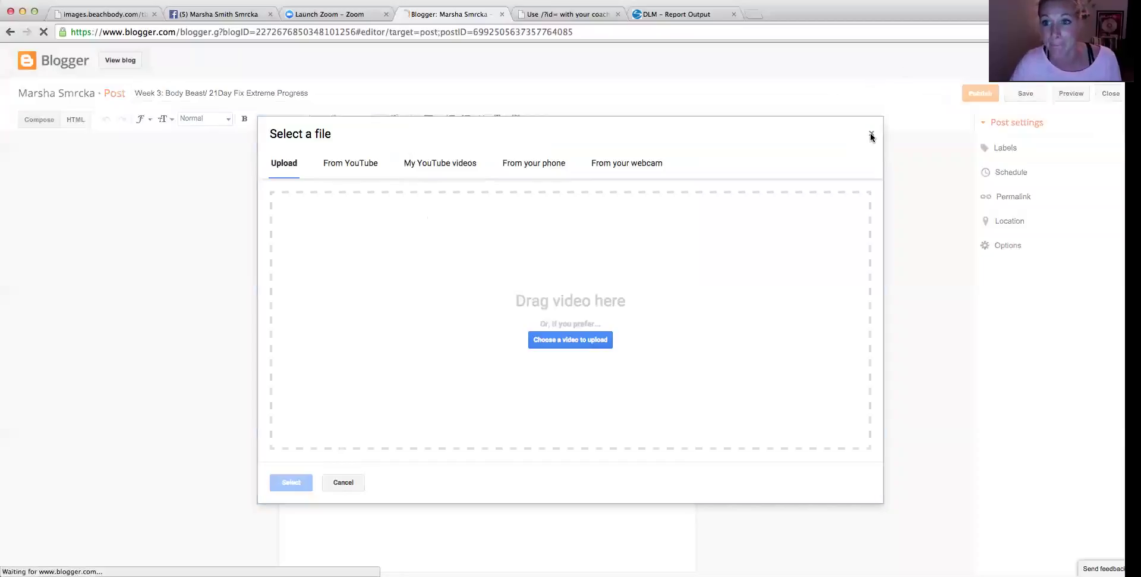